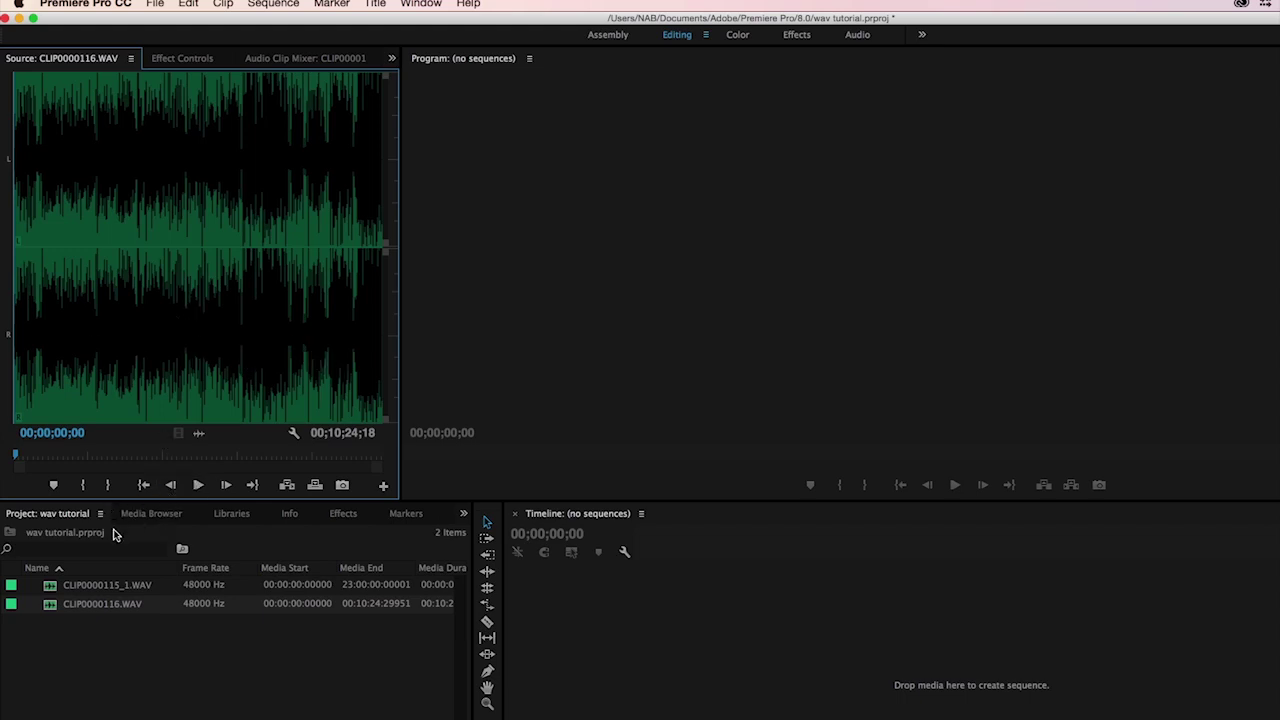
Load CLIP0000115_1.WAV in the Source monitor, which shows no waveform, then switch to Finder
double_click(51, 589)
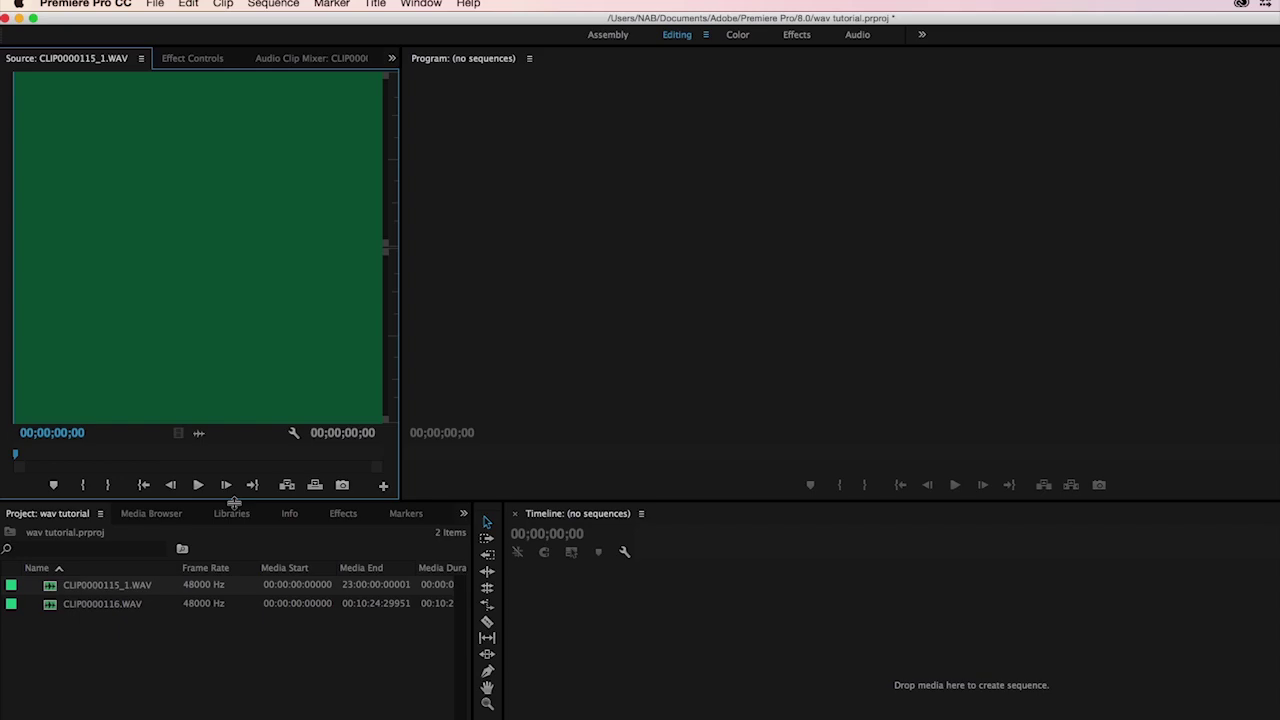
key("super+Tab")
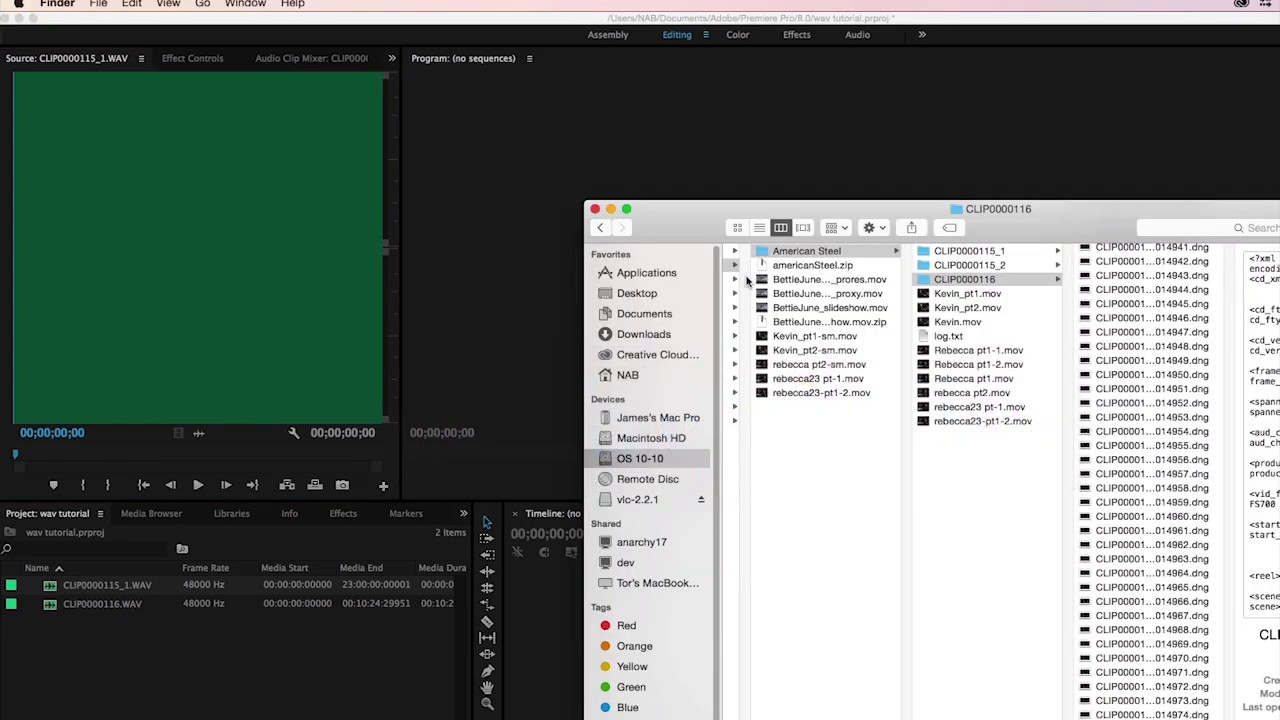
Find CLIP0000115_1.WAV in Finder and check its info: 287.5 MB but 00:00 duration
left_click(1000, 257)
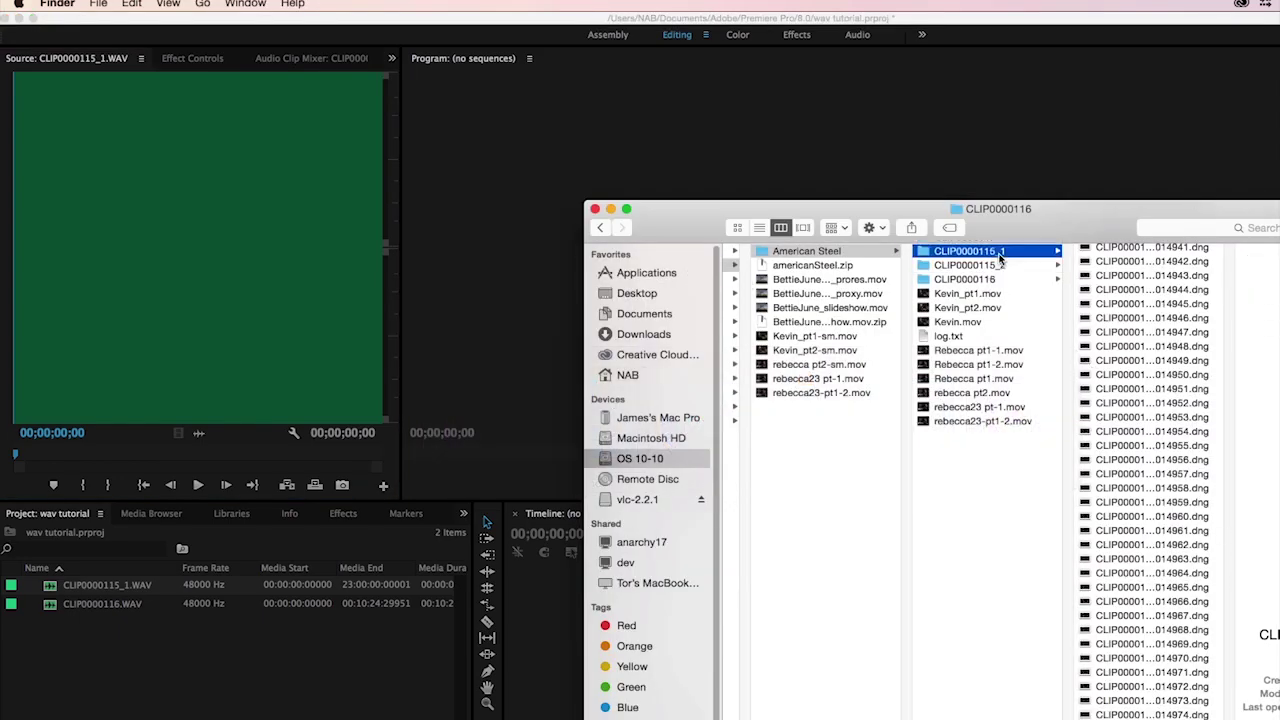
left_click(1185, 283)
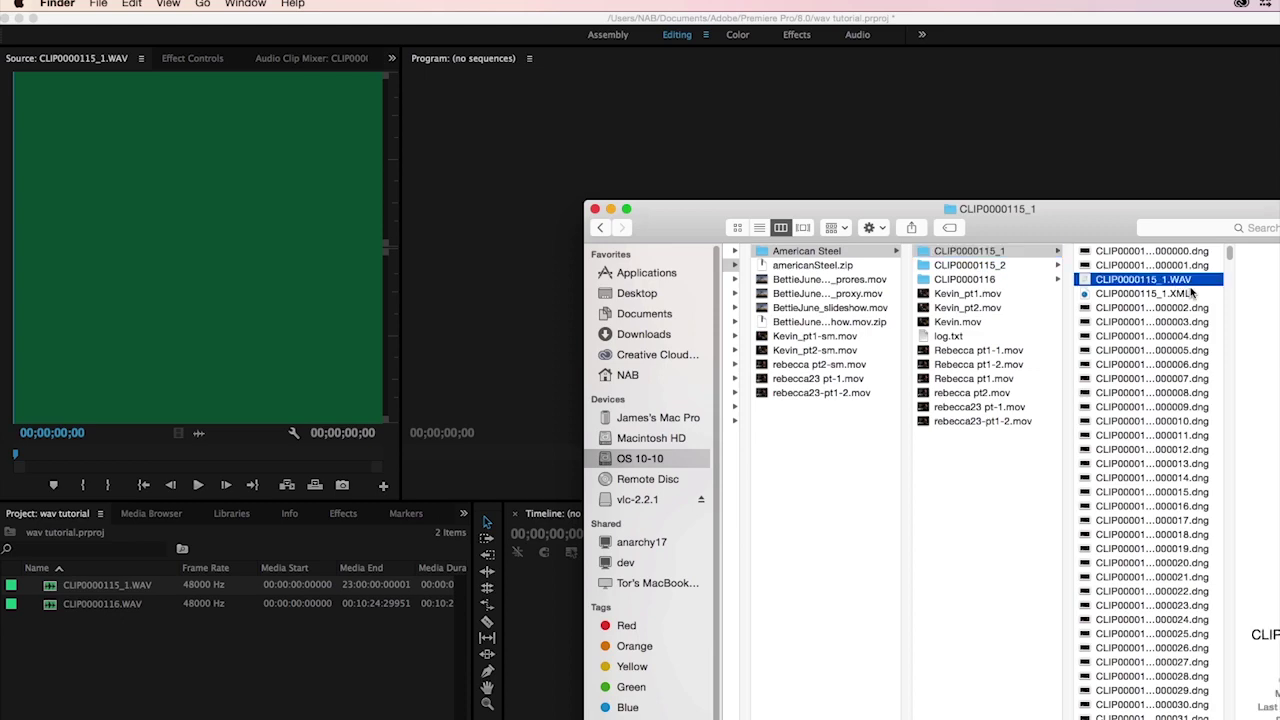
left_click_drag(1189, 218, 1045, 158)
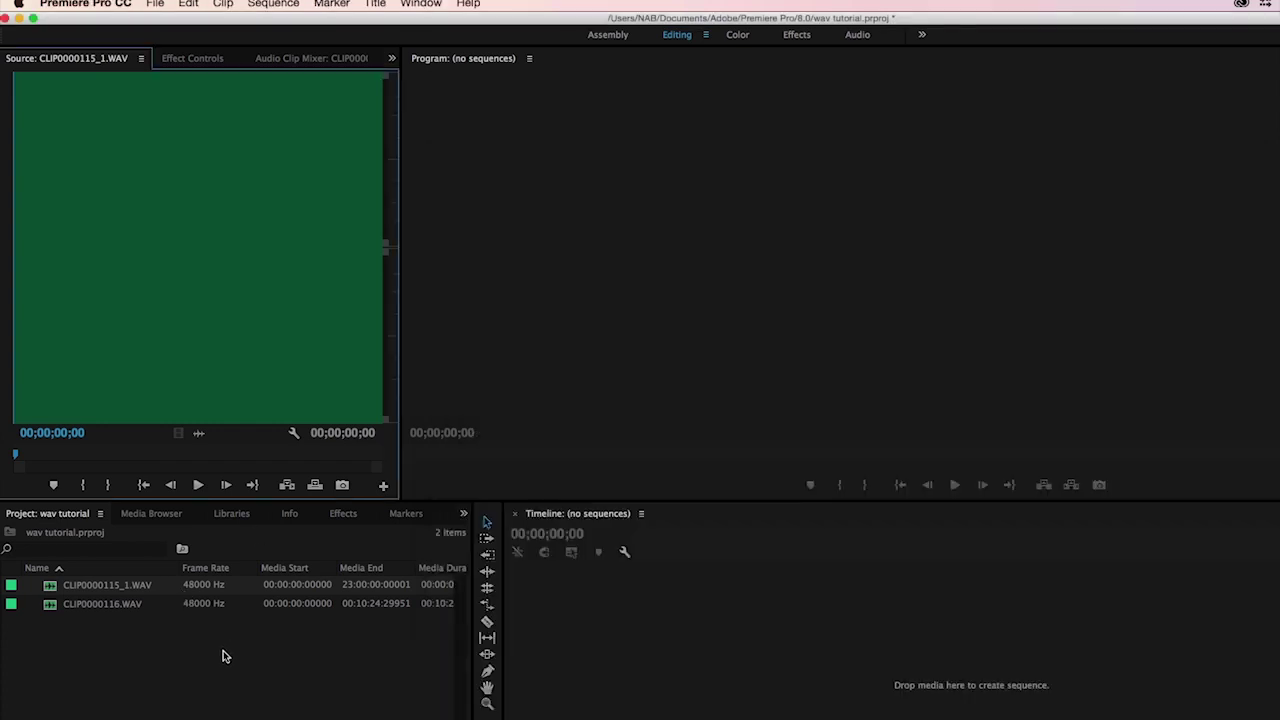
left_click(225, 652)
Load CLIP0000116.WAV in the Source monitor to compare its full waveform, then go to Safari
double_click(50, 606)
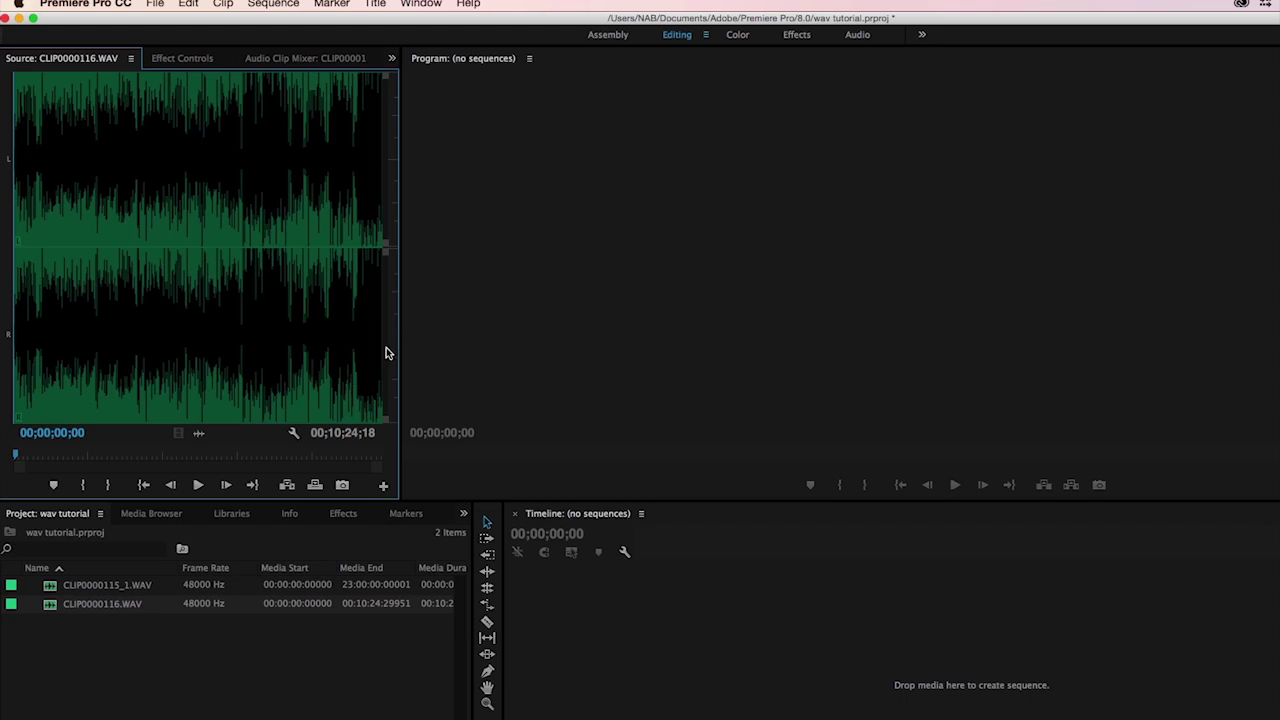
key("super+Tab")
key("super+Tab")
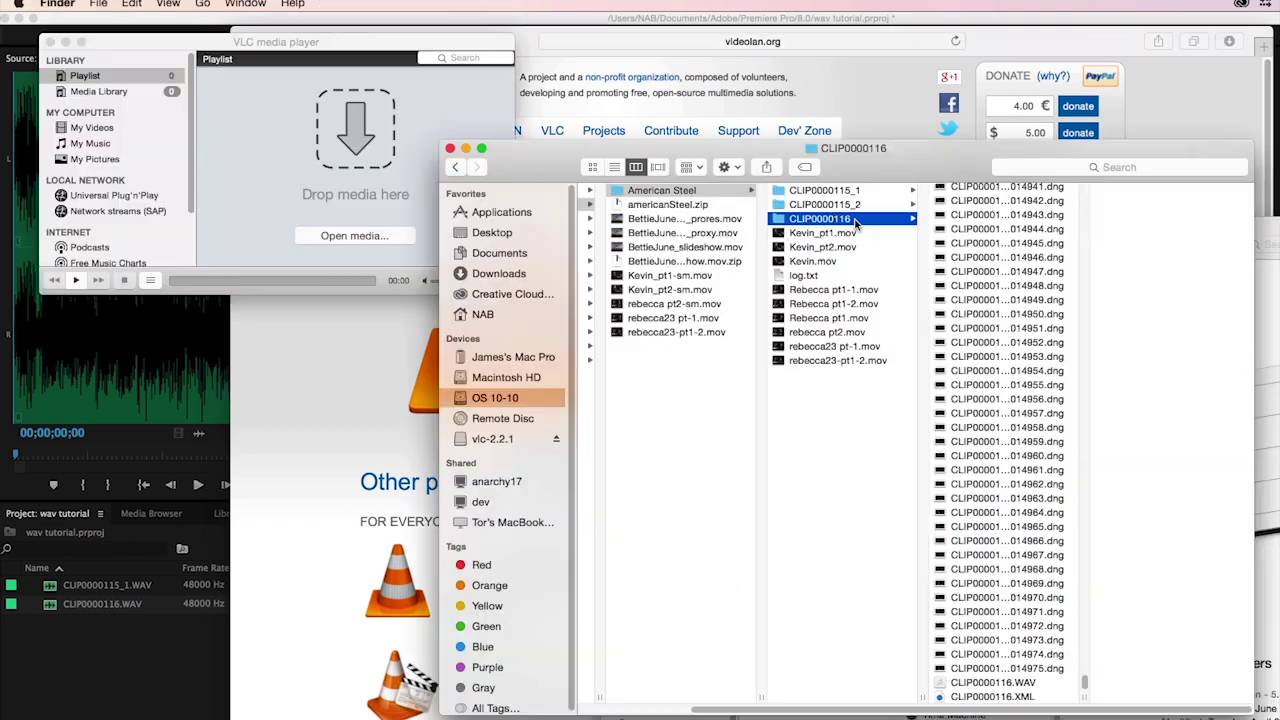
Show the CLIP0000115_1 folder in Finder beside the empty VLC player
left_click(853, 194)
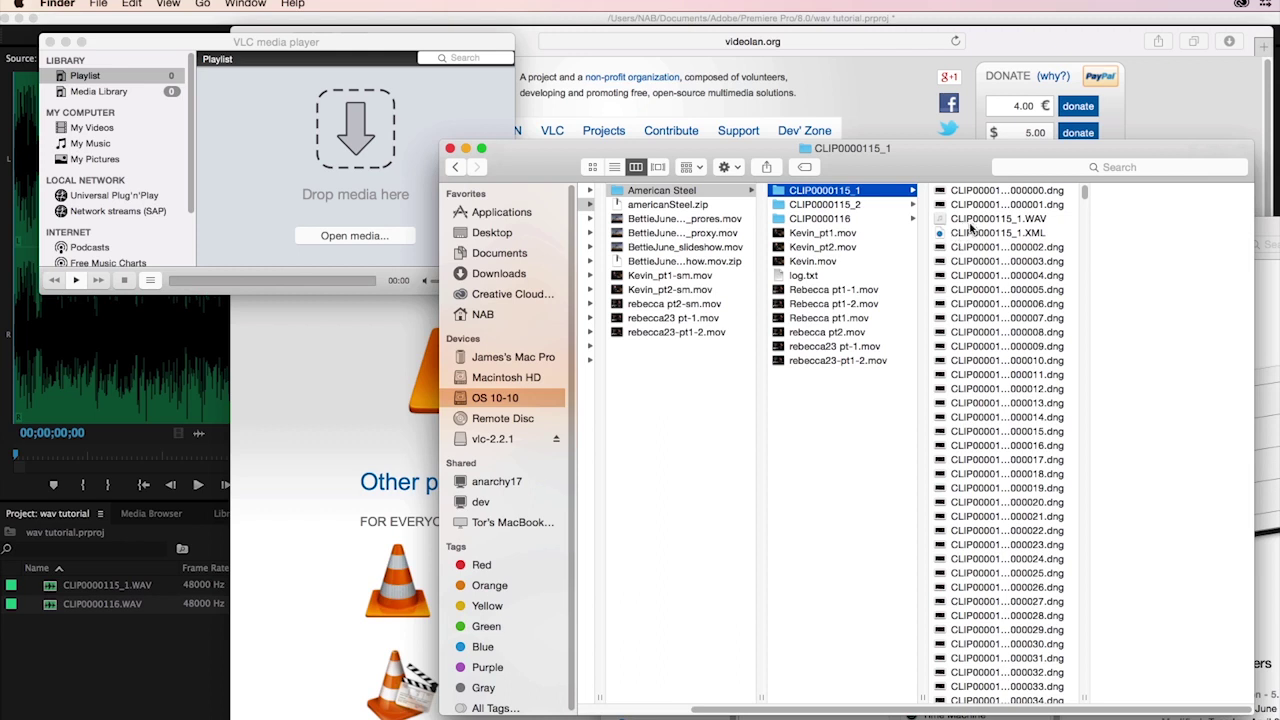
Add CLIP0000115_1.WAV to VLC's playlist and play it briefly, pausing at 00:07
left_click(980, 220)
left_click_drag(980, 220, 314, 130)
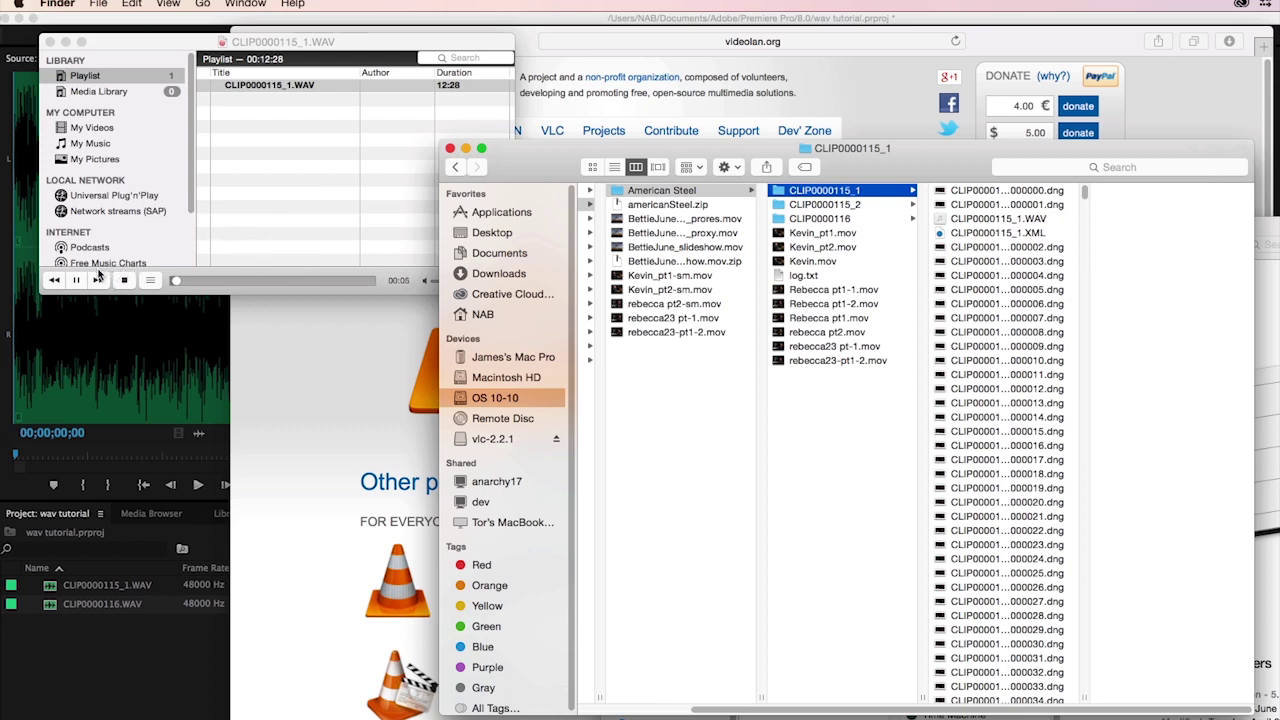
left_click(77, 280)
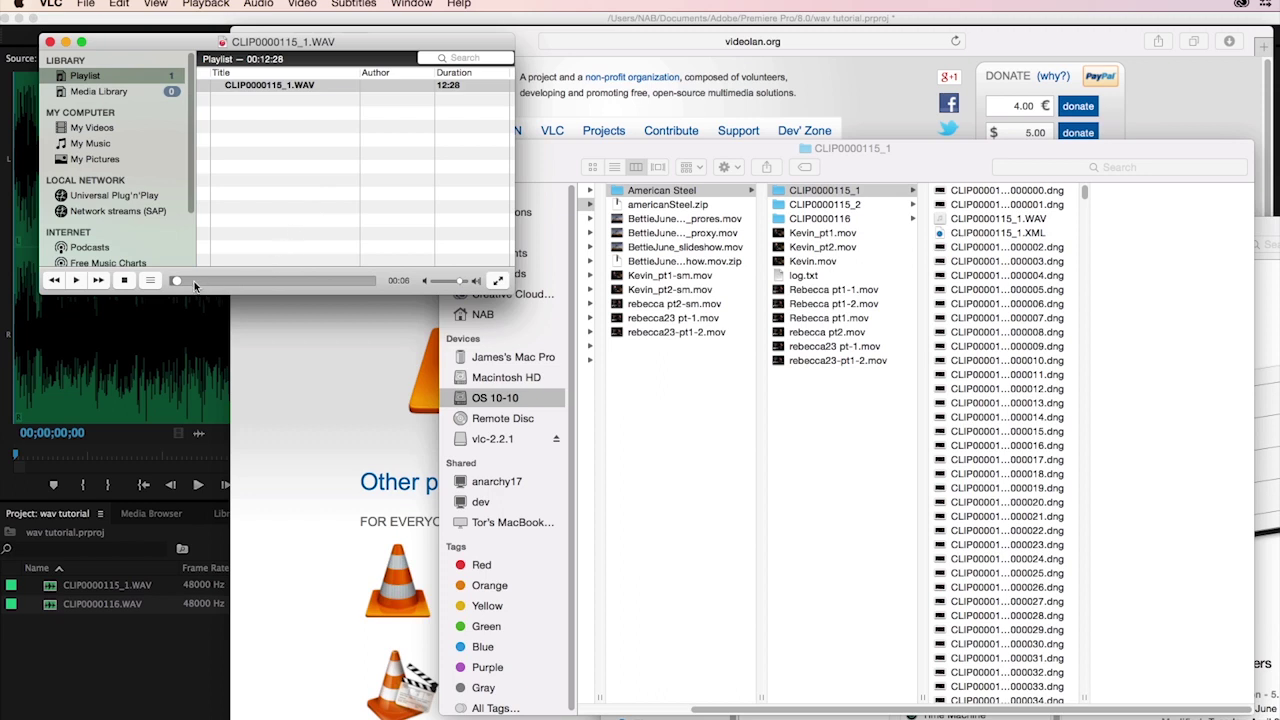
left_click(77, 281)
left_click(77, 281)
left_click(88, 5)
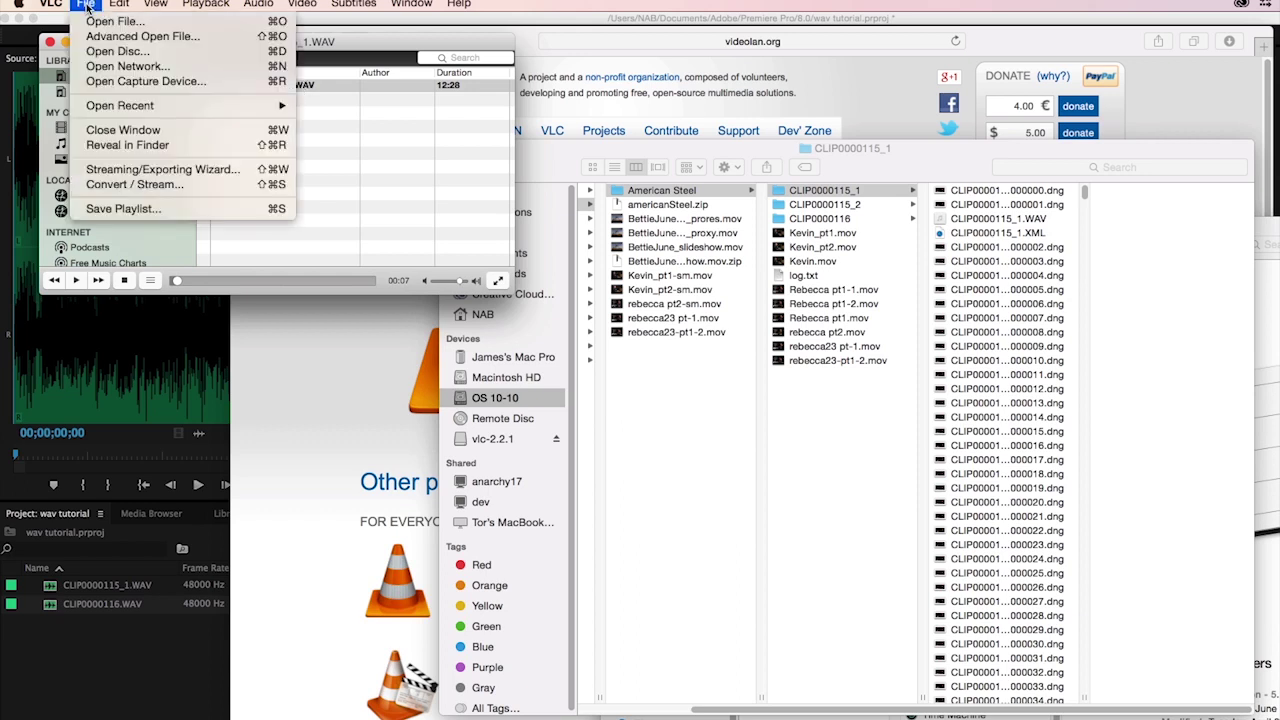
Set up a Convert / Stream of CLIP0000115_1.WAV using the Audio - CD profile with WAV encapsulation
left_click(167, 188)
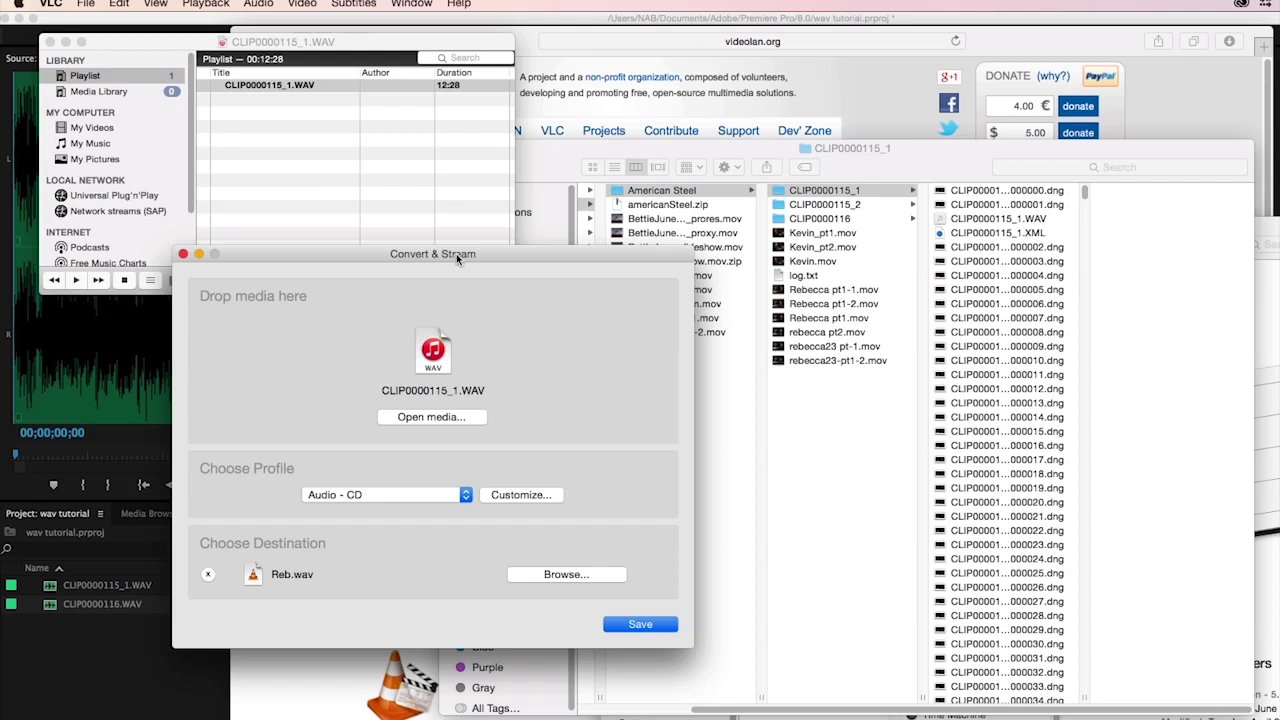
left_click_drag(456, 253, 437, 213)
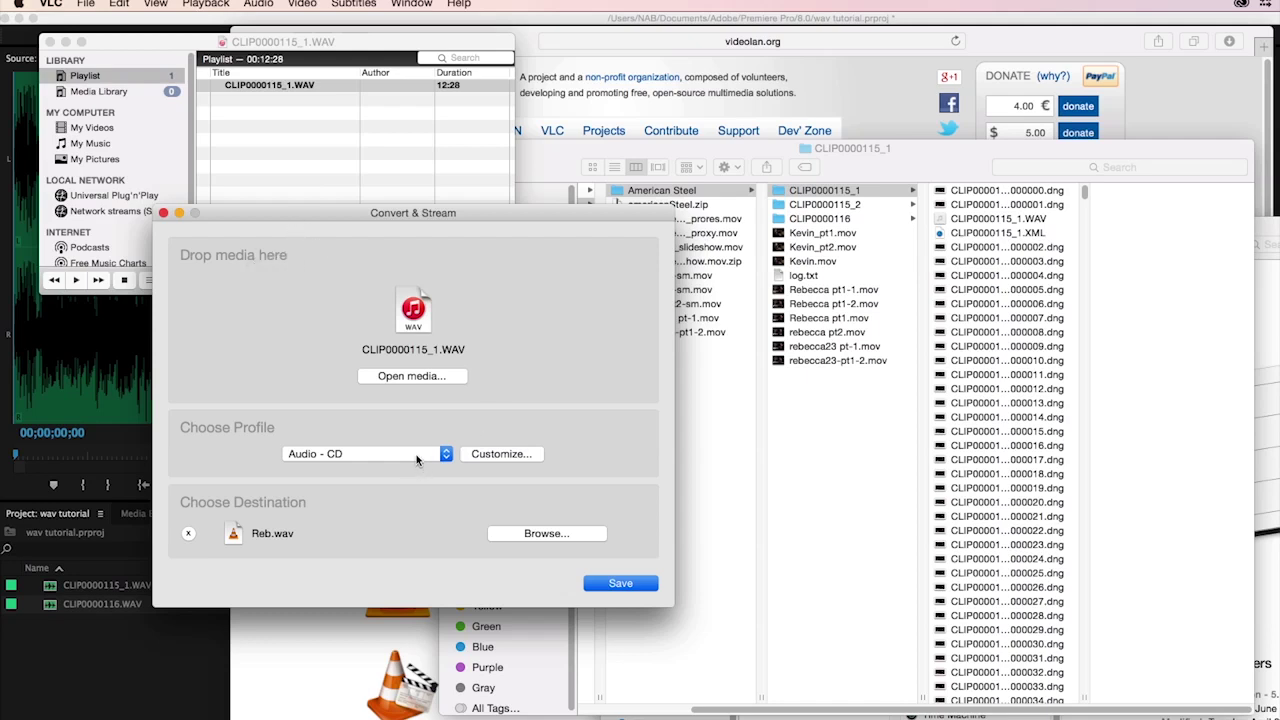
left_click(486, 453)
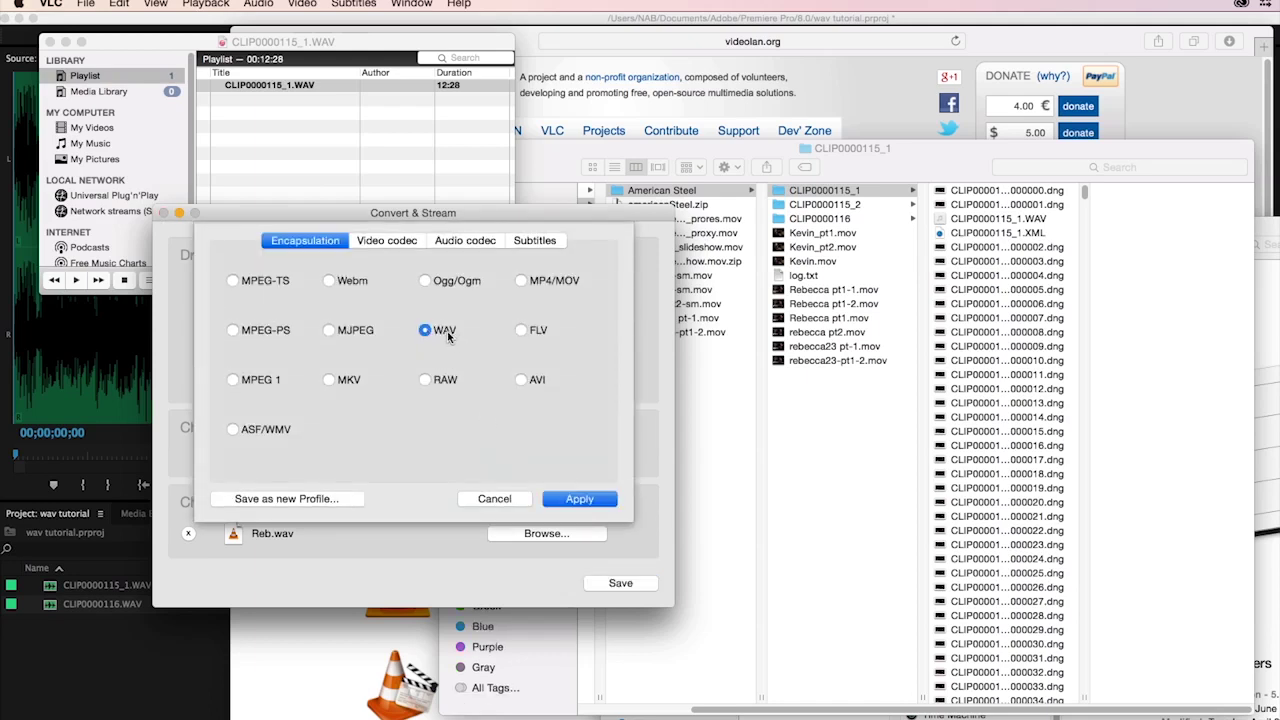
left_click(595, 501)
Convert the clip to Rebecca-fixed.wav in the Documents folder
left_click(546, 533)
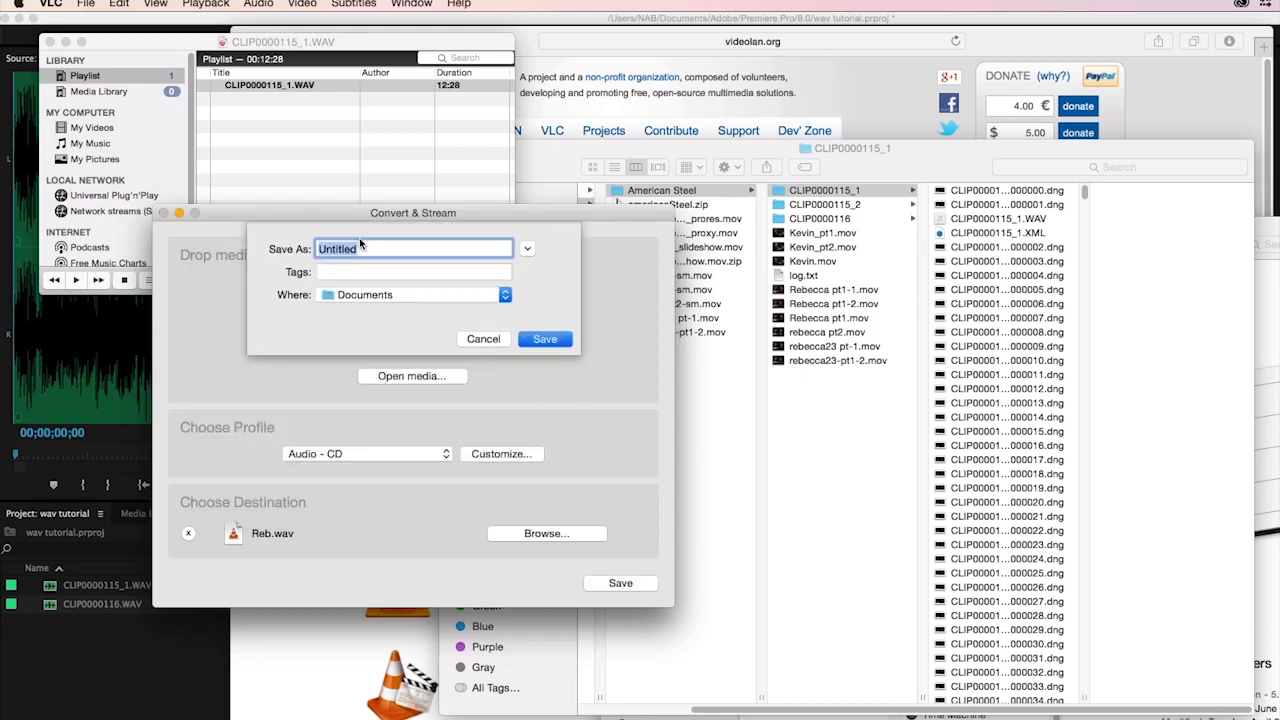
type("Reb")
key("BackSpace")
type("becca-fixed")
left_click(551, 339)
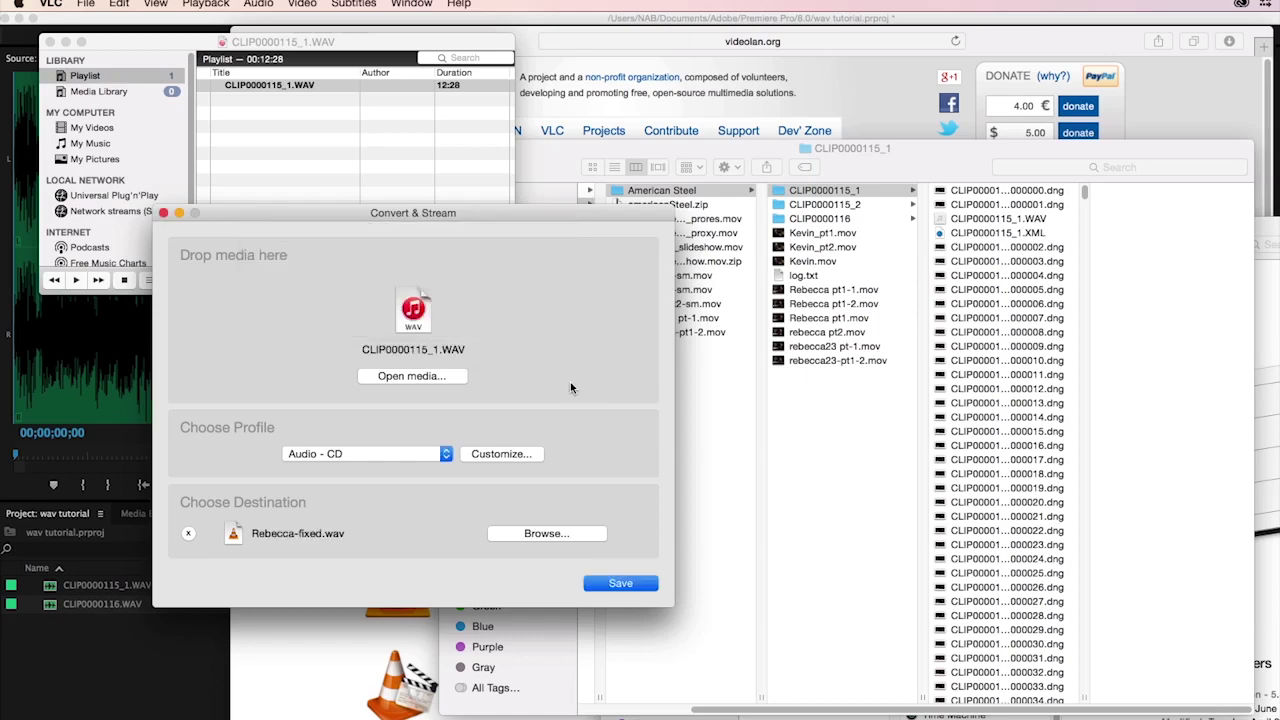
left_click(625, 583)
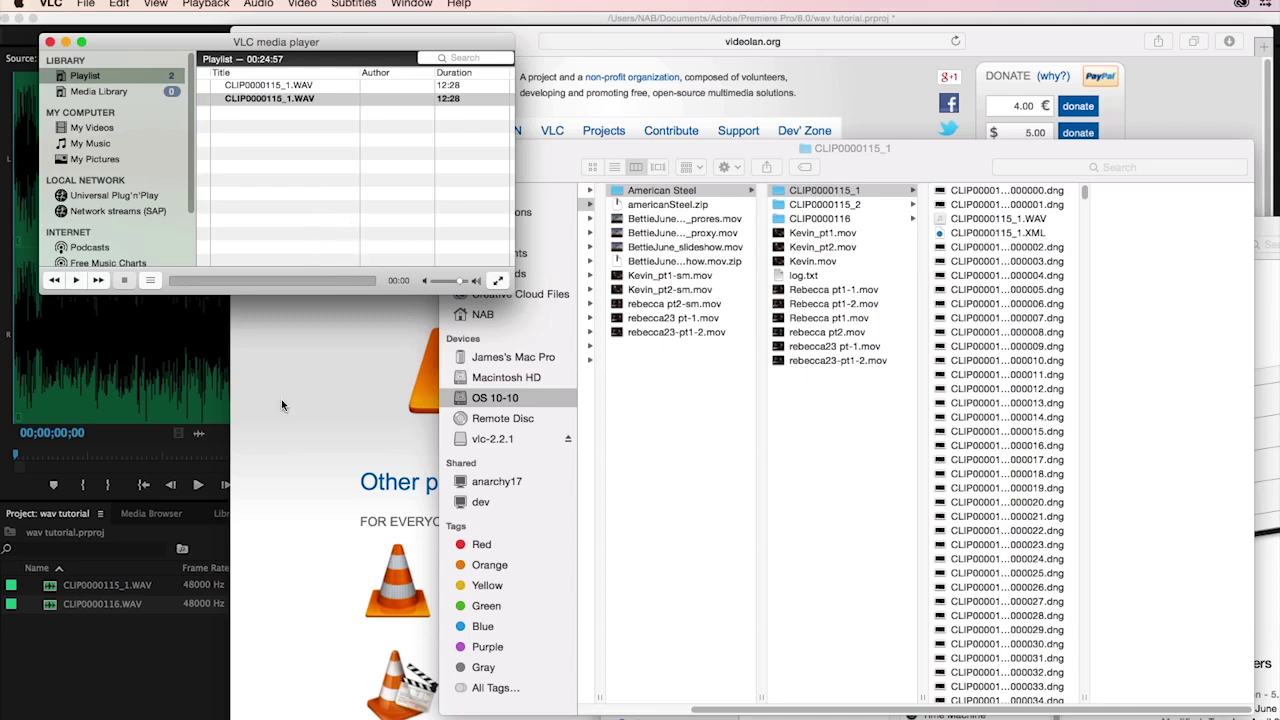
Import Rebecca-fixed.wav from Documents into Premiere and load it in the Source monitor
left_click(165, 660)
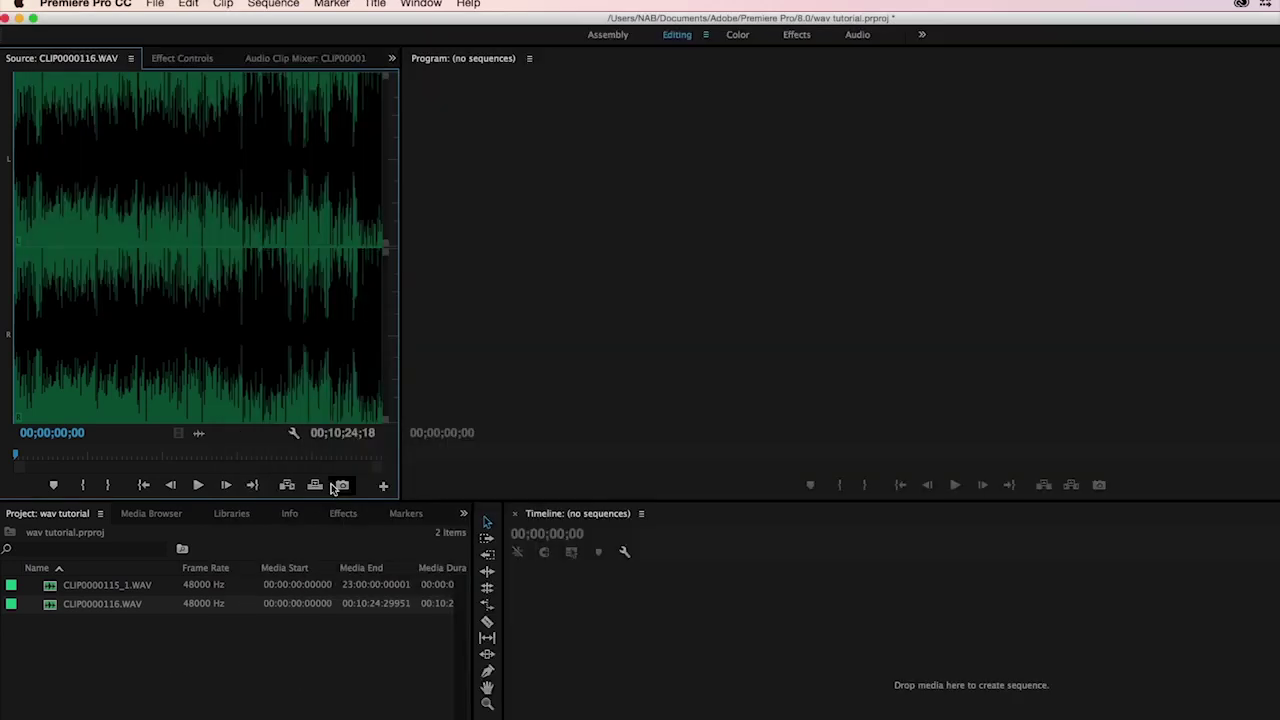
key("super+i")
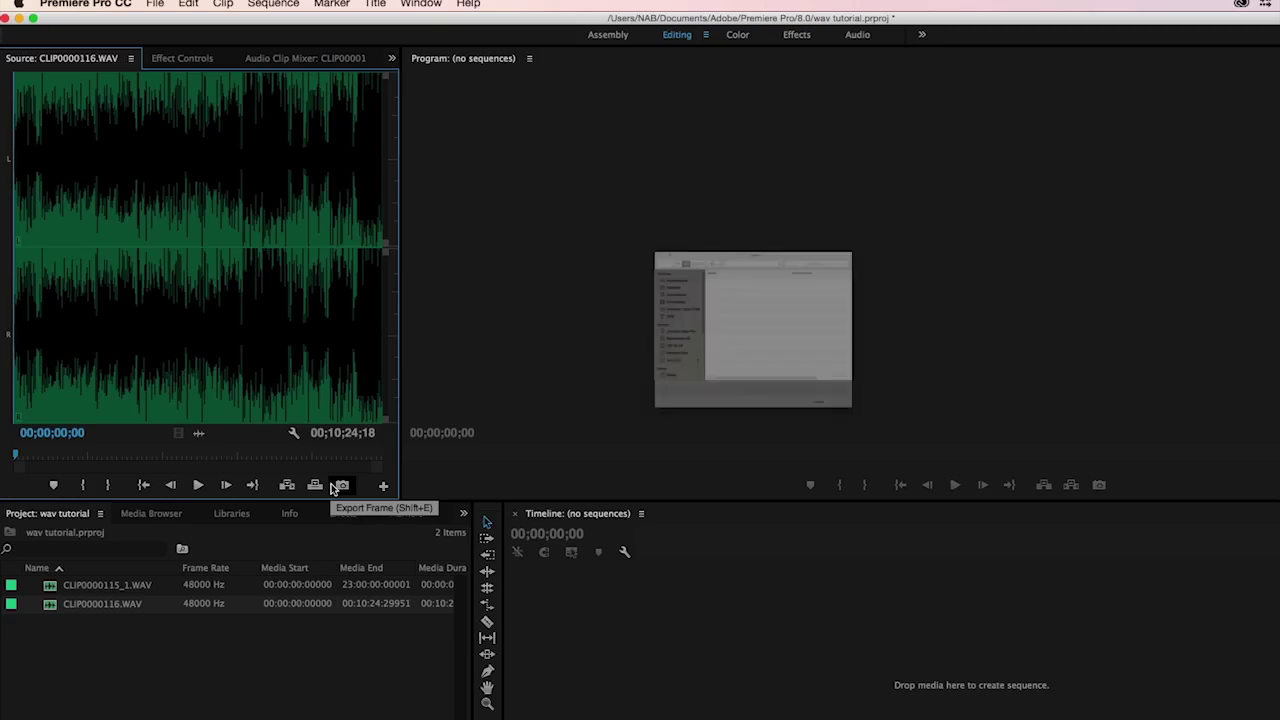
left_click(722, 233)
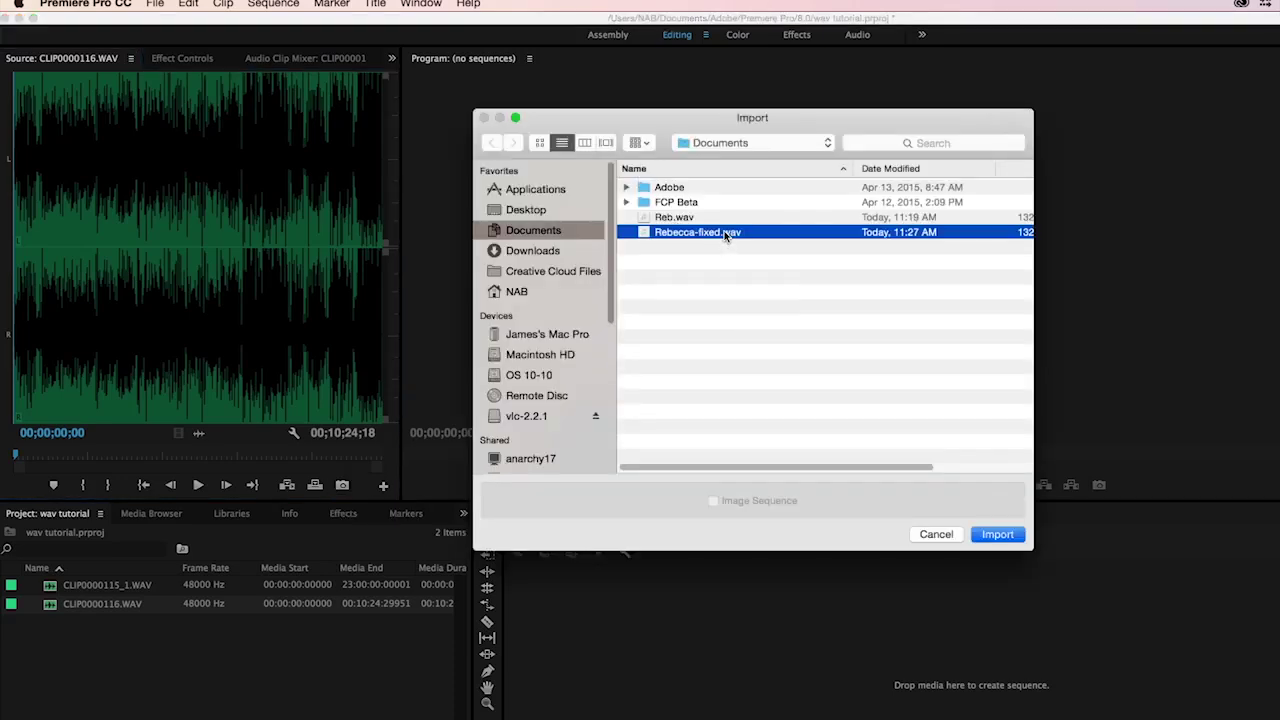
left_click(998, 535)
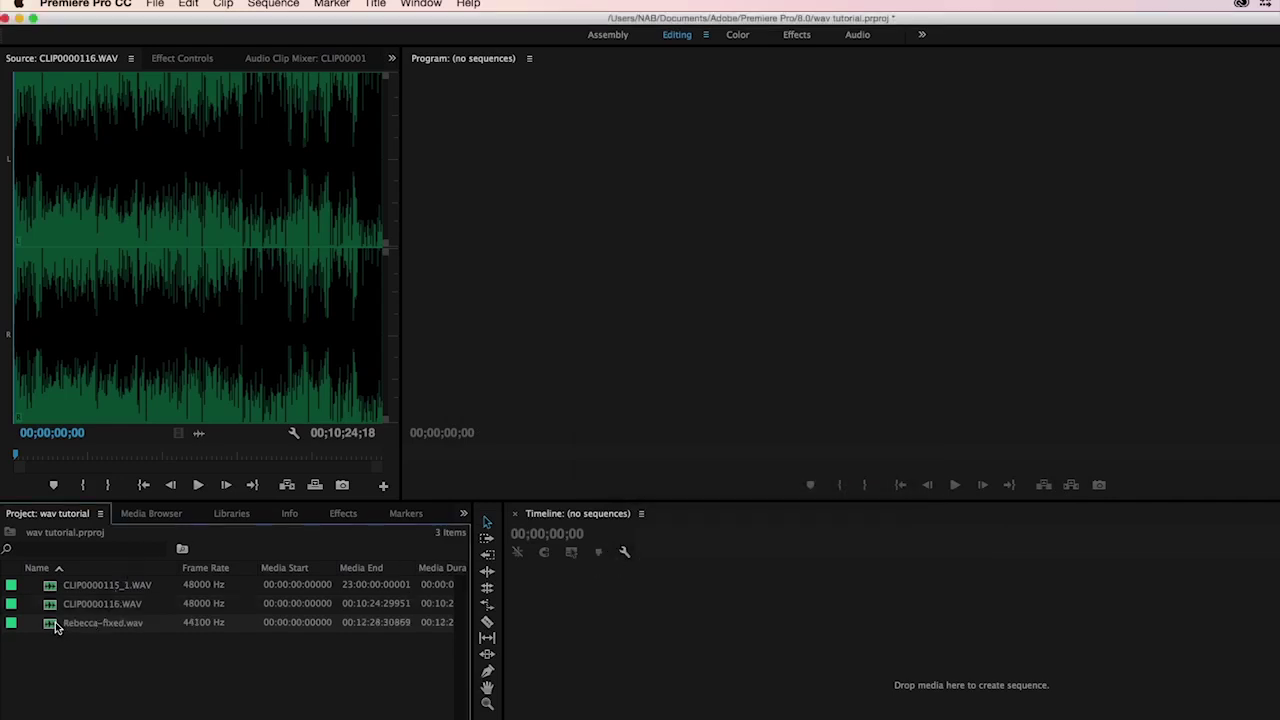
double_click(50, 625)
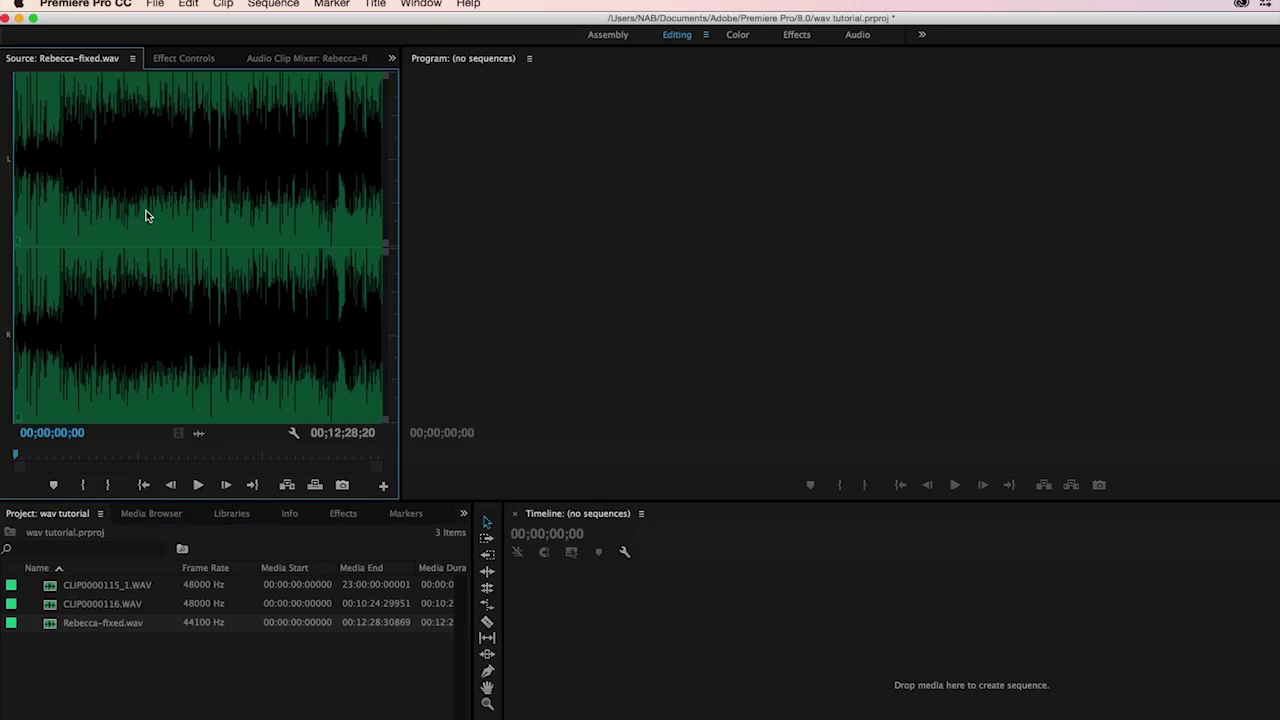
Play Rebecca-fixed.wav to 00;00;04;13, stop it, and save the project
left_click(198, 485)
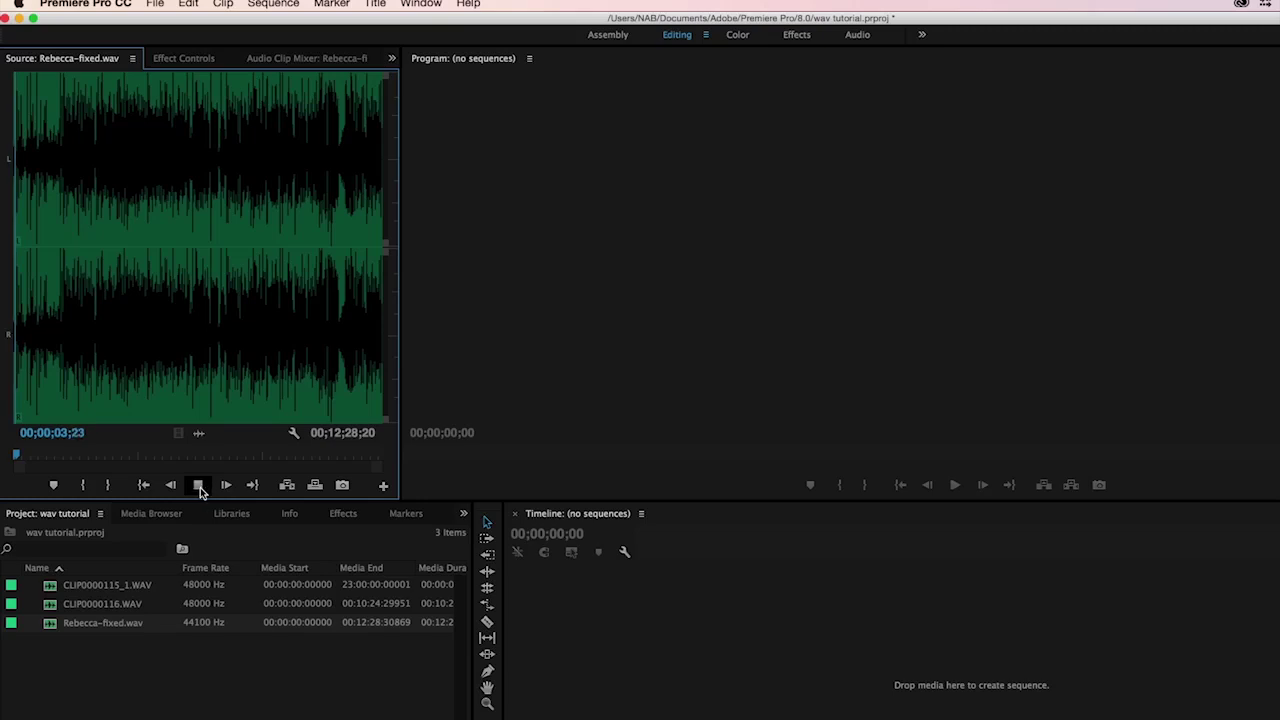
left_click(199, 487)
key("super+s")
key("super+Tab")
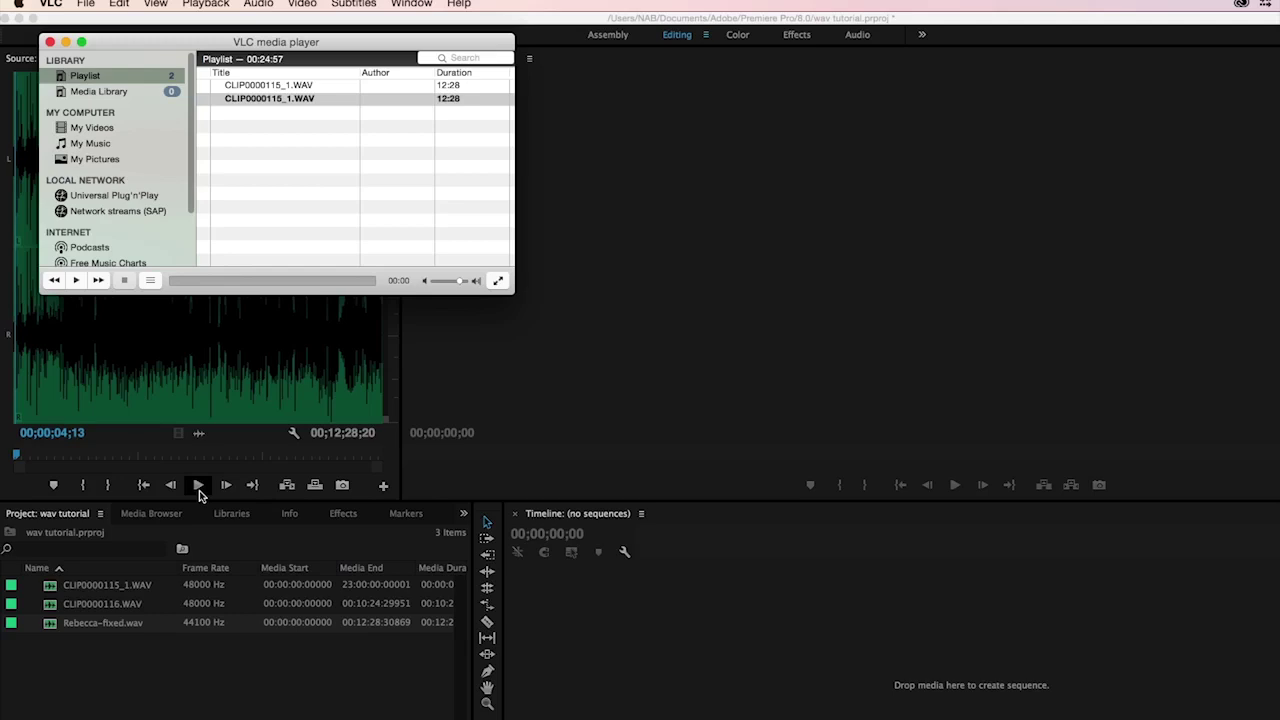
Load digitalanarchy.com in Safari's address bar
key("super+Tab")
key("super+Tab")
key("super+Tab")
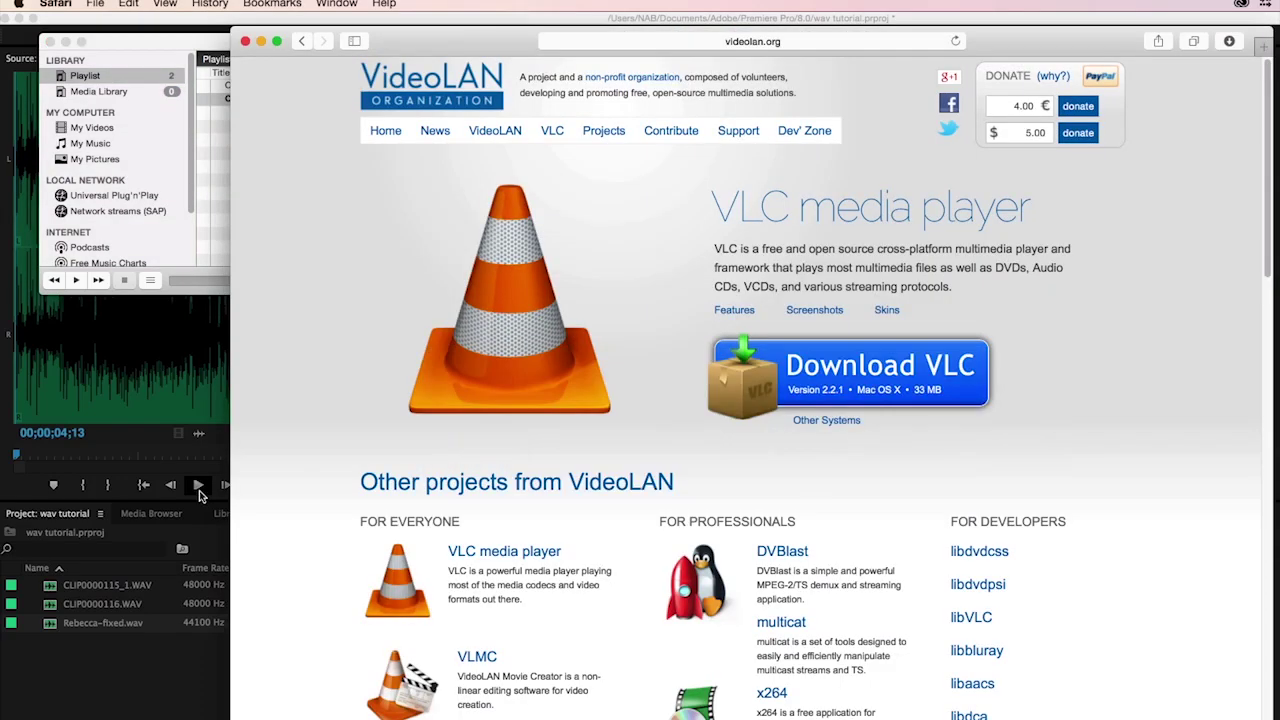
left_click(792, 42)
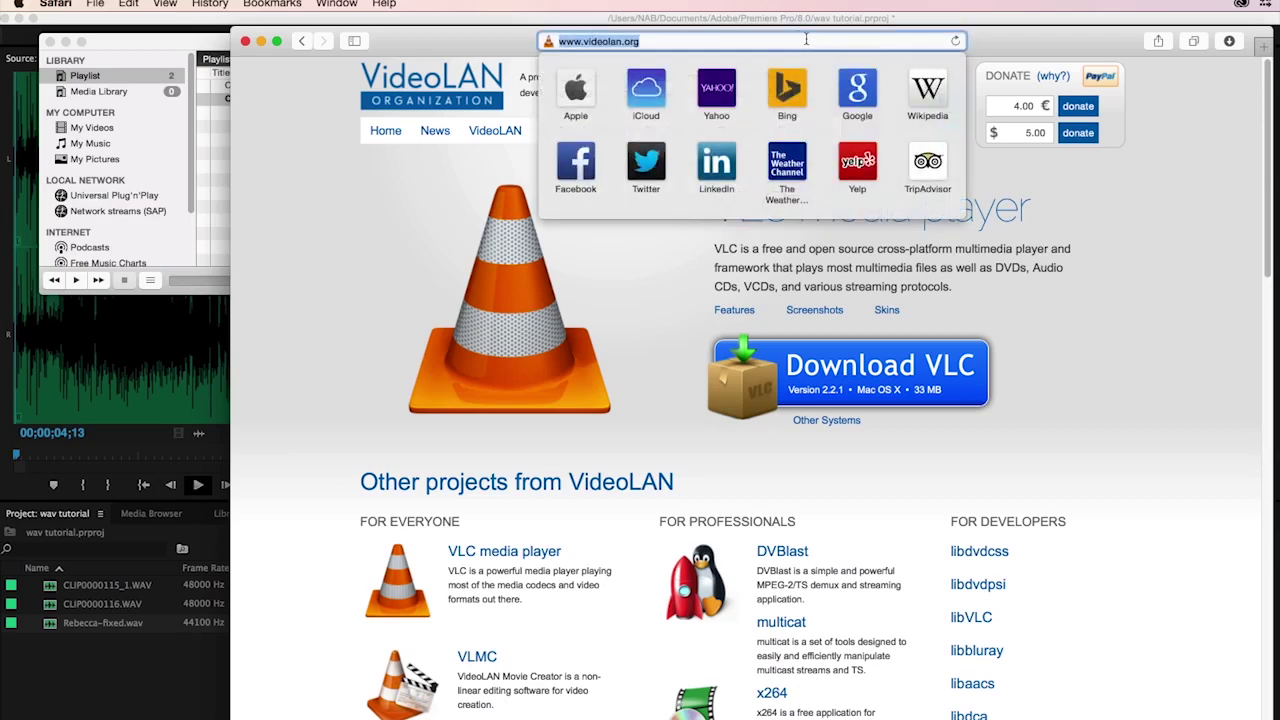
type("digitala")
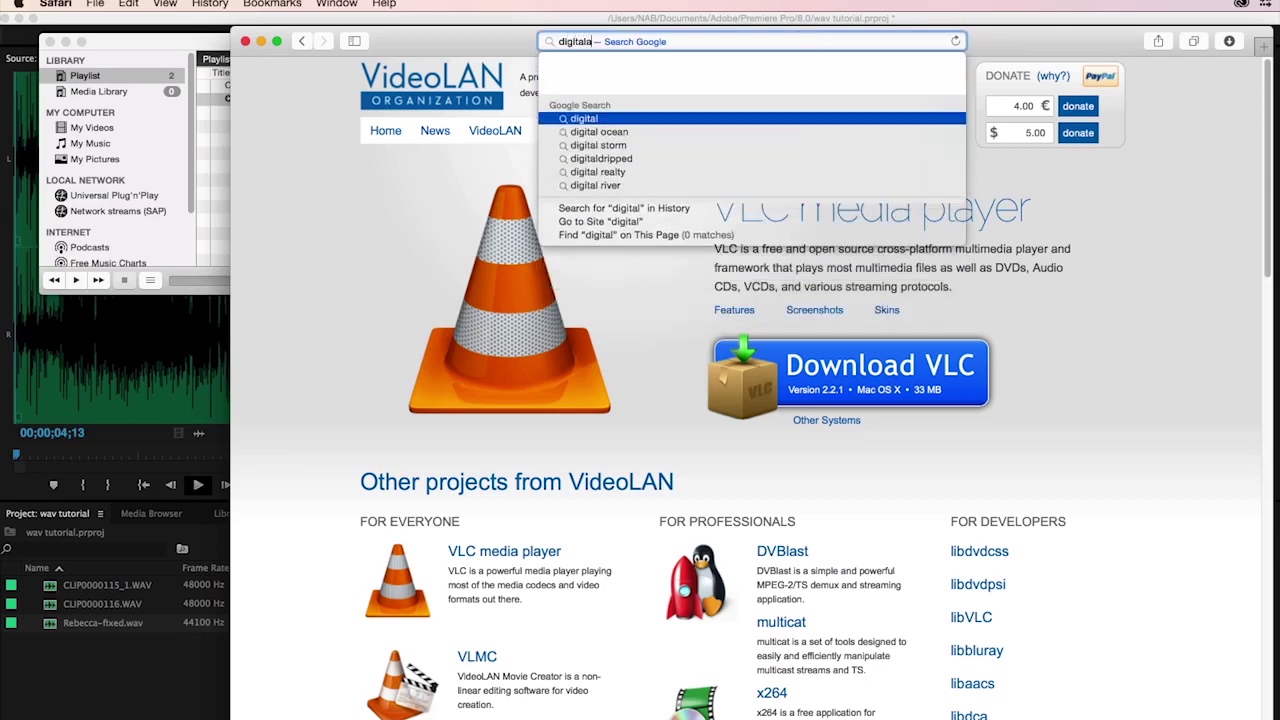
type("narchy.com")
key("Return")
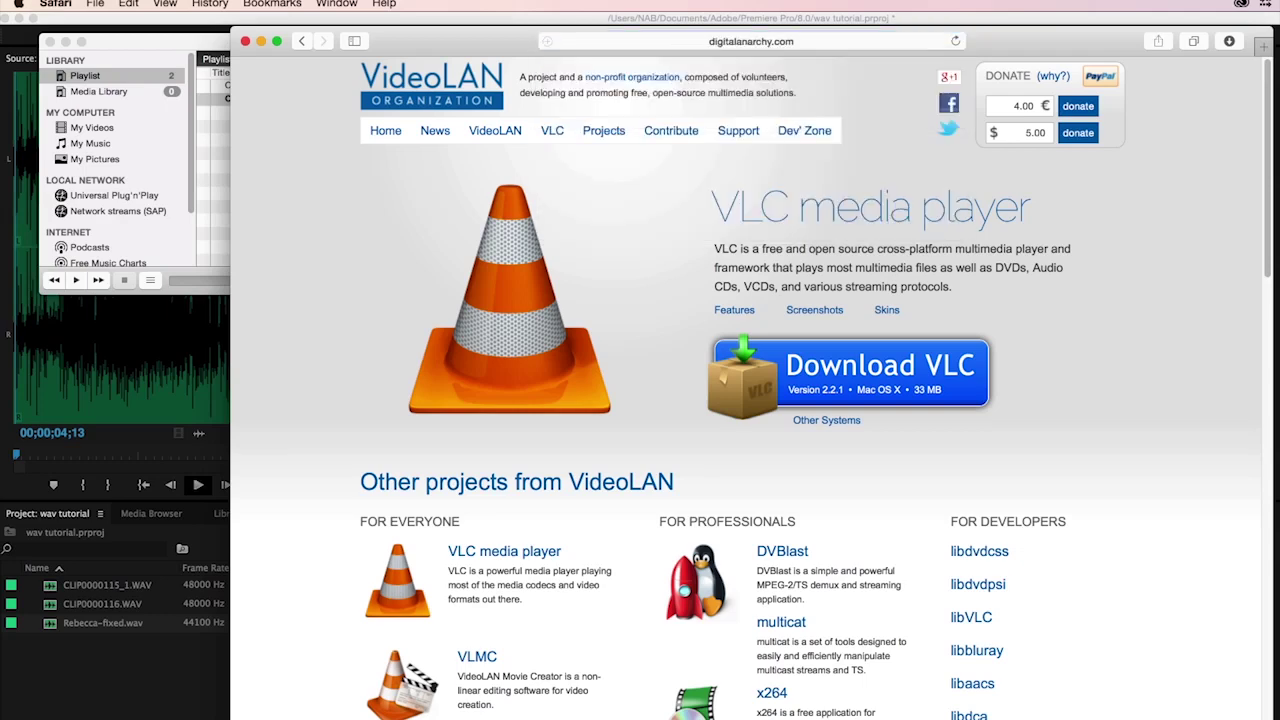